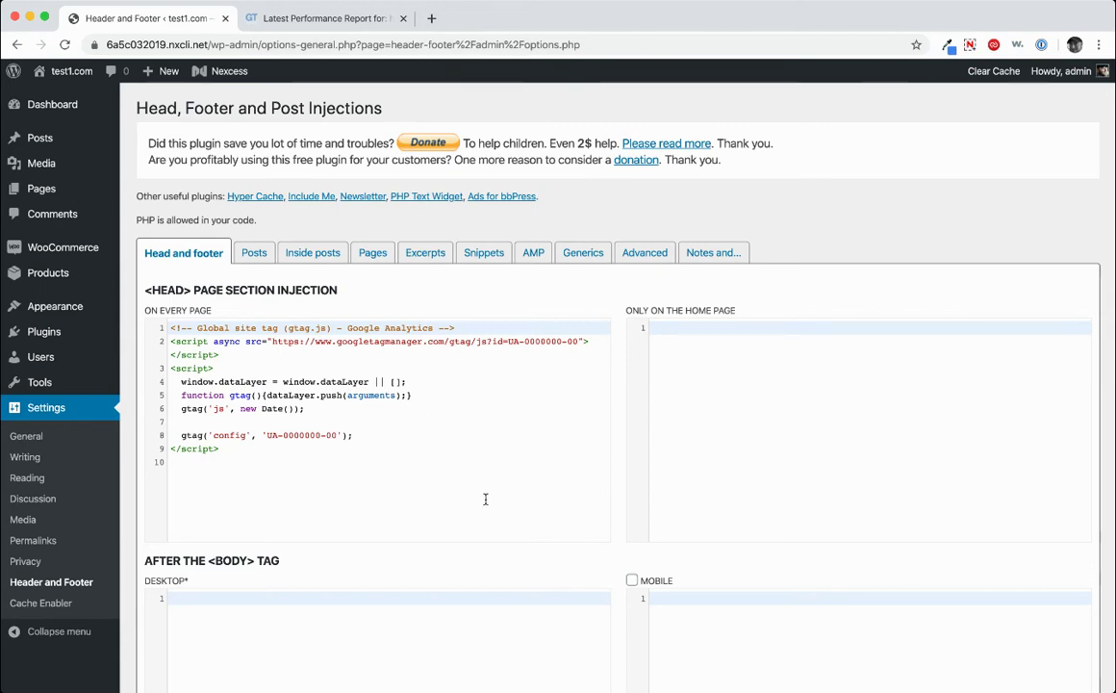
Highlight the Google Analytics tracking ID in the config line of the head injection code for every page.
{"action": "left_click_drag", "start_coordinate": [336, 517], "coordinate": [268, 518]}
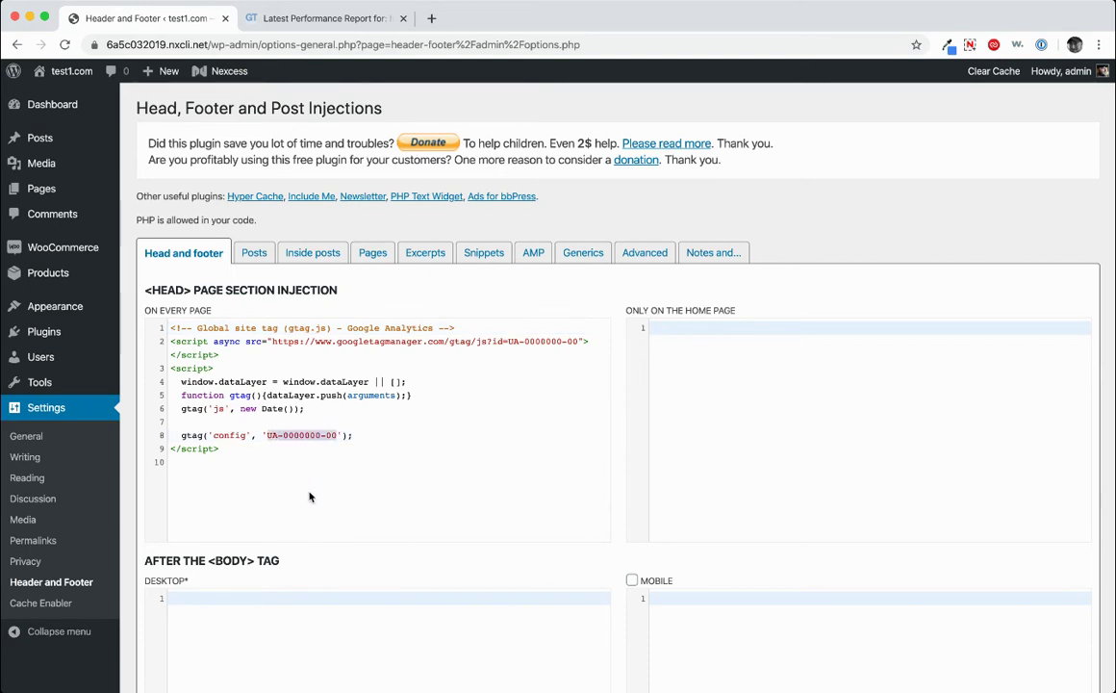
{"action": "key", "text": "Up"}
{"action": "key", "text": "Up"}
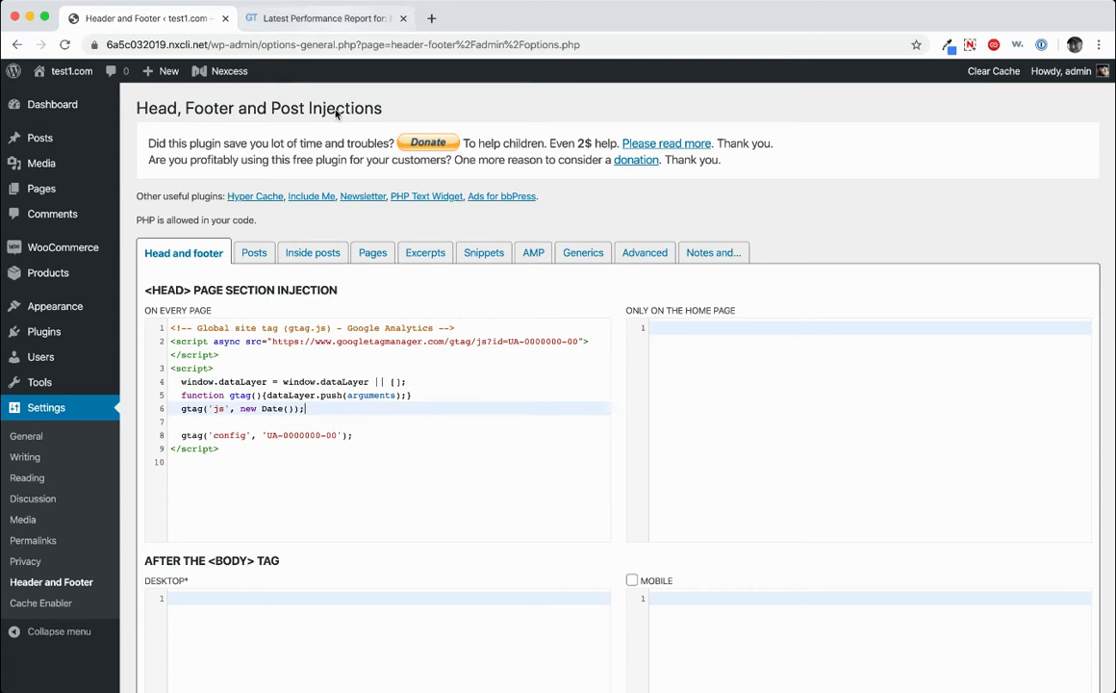
Switch to the GTmetrix report and examine the waterfall chart for the Google Tag Manager and Google Analytics requests.
{"action": "key", "text": "ctrl+Tab"}
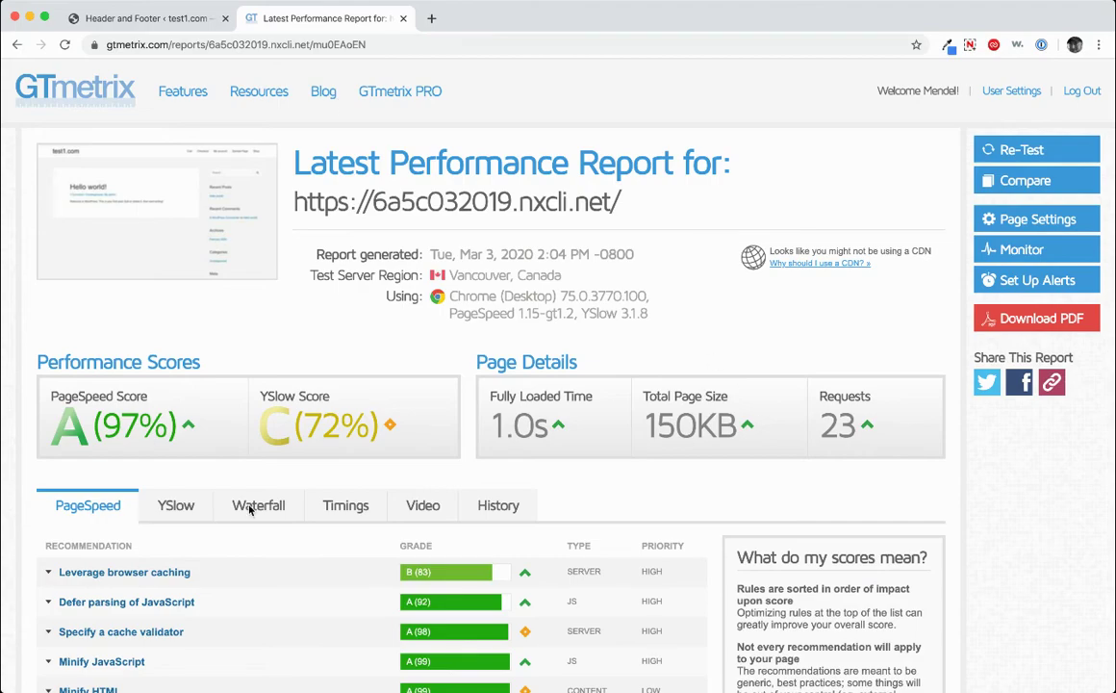
{"action": "scroll", "coordinate": [267, 497], "scroll_direction": "down", "scroll_amount": 1}
{"action": "scroll", "coordinate": [266, 496], "scroll_direction": "down", "scroll_amount": 5}
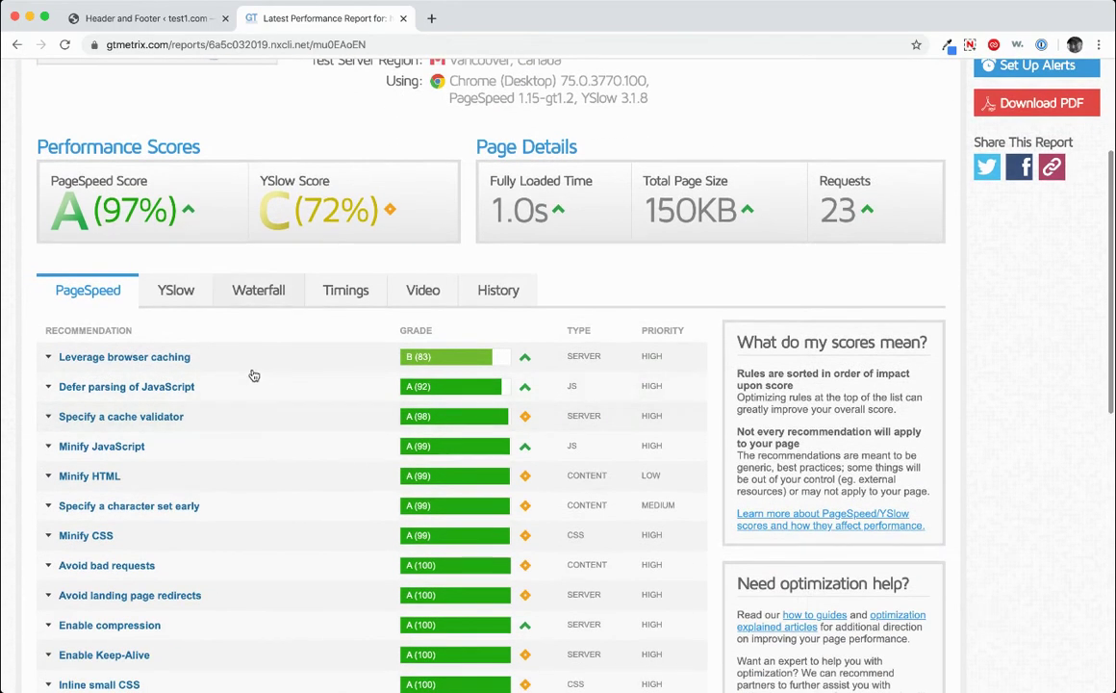
{"action": "left_click", "coordinate": [258, 290]}
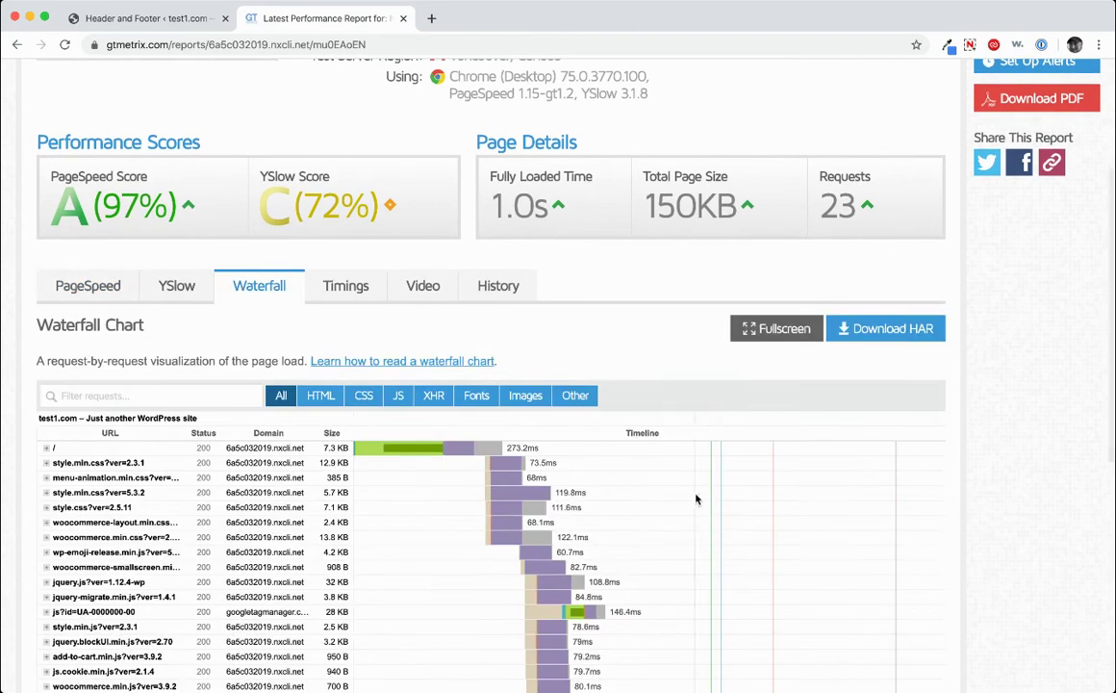
{"action": "scroll", "coordinate": [706, 497], "scroll_direction": "down", "scroll_amount": 2}
{"action": "scroll", "coordinate": [705, 496], "scroll_direction": "down", "scroll_amount": 4}
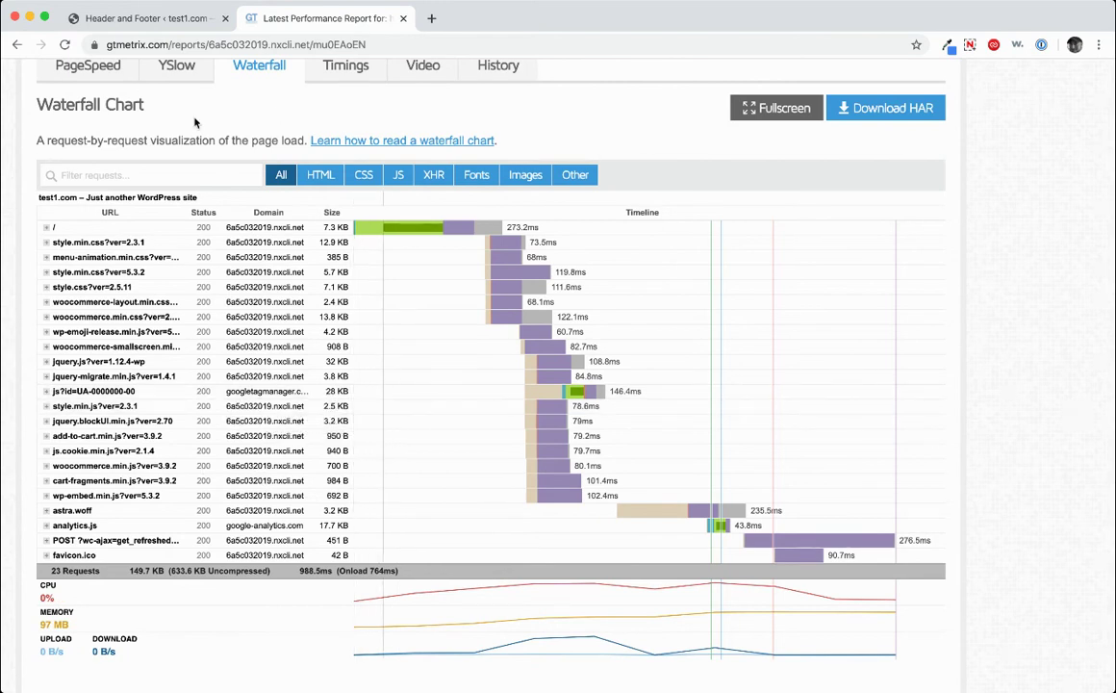
Return to WordPress, select the tracking ID in the head injection code, and deactivate the Head, Footer and Post Injections plugin.
{"action": "key", "text": "ctrl+shift+Tab"}
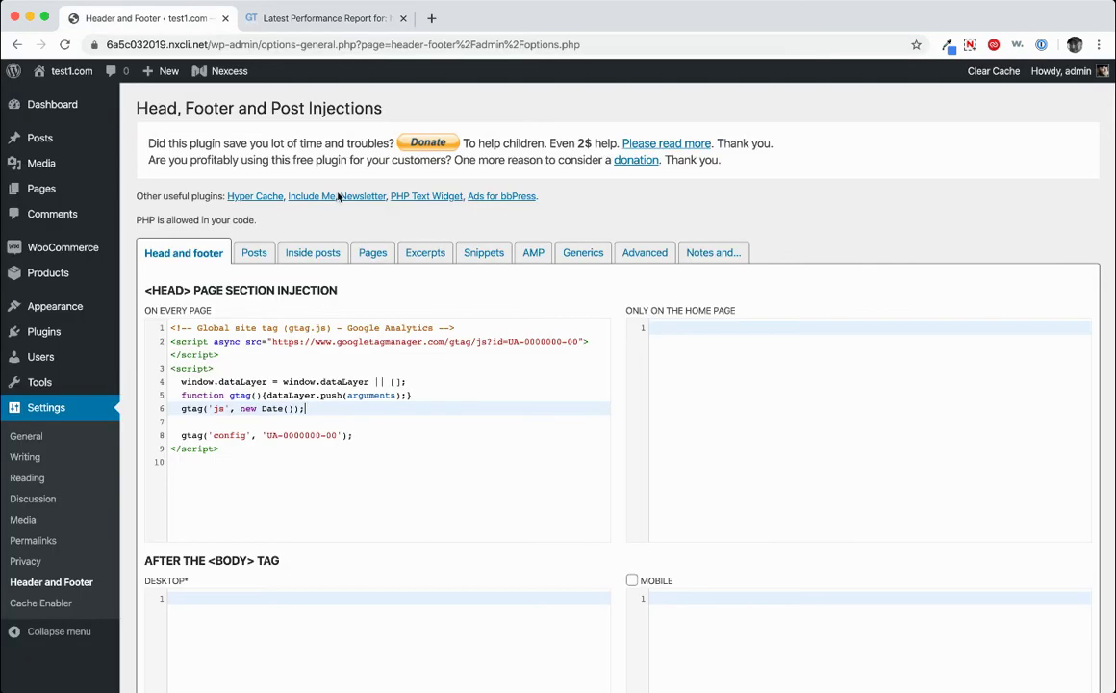
{"action": "left_click_drag", "start_coordinate": [338, 521], "coordinate": [270, 517]}
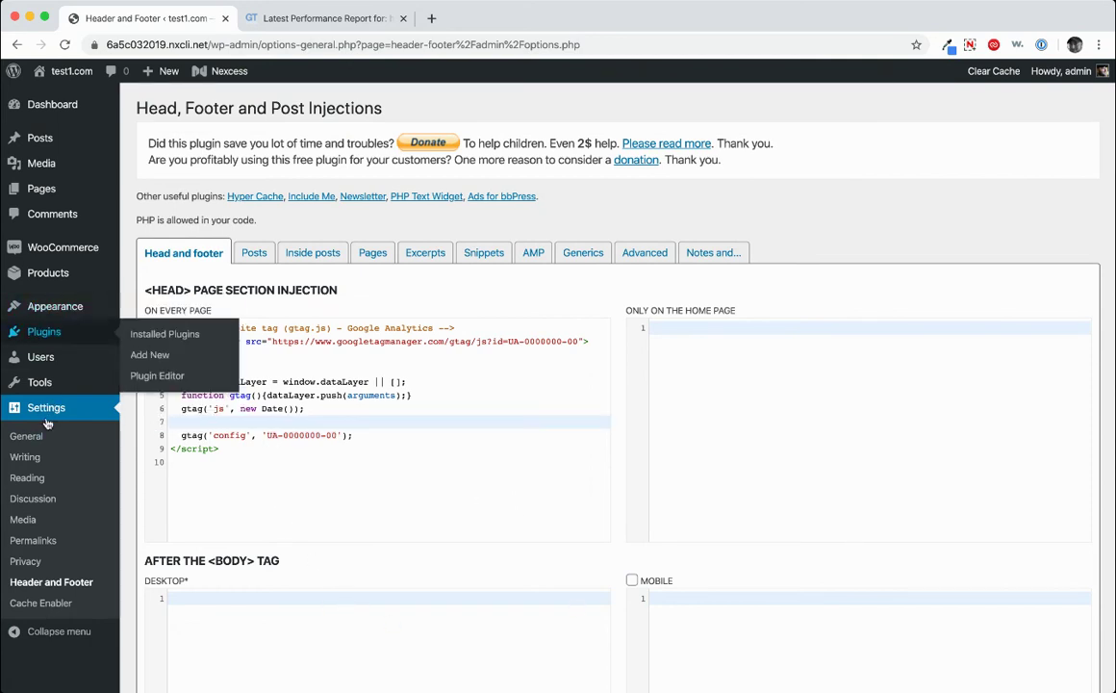
{"action": "left_click", "coordinate": [149, 354]}
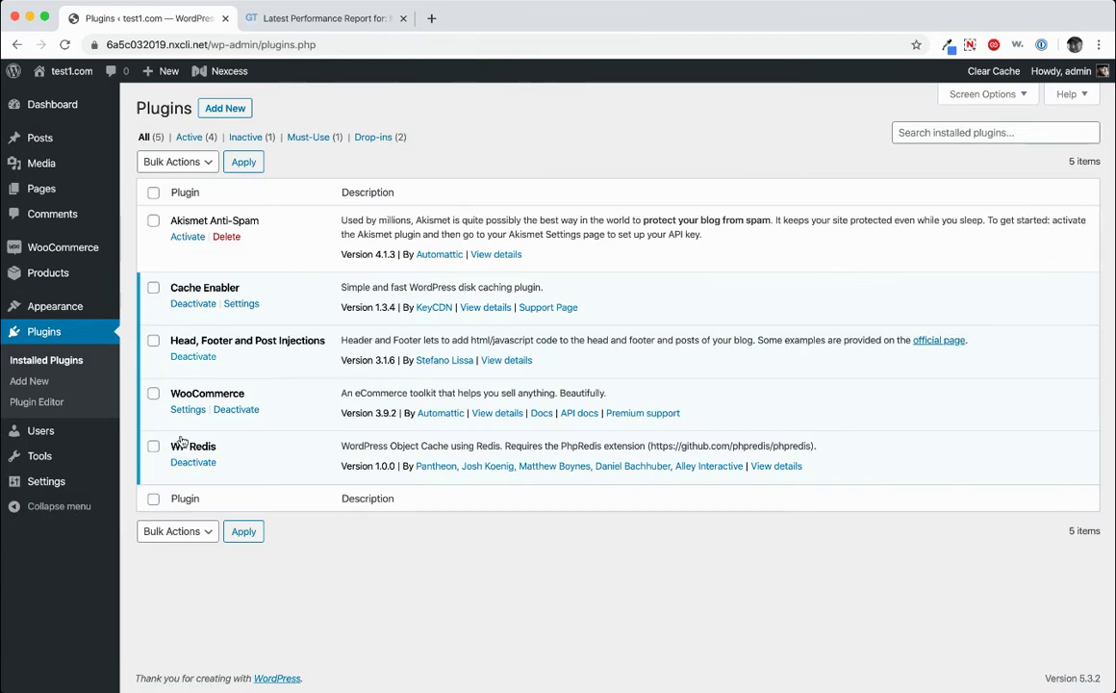
{"action": "left_click", "coordinate": [192, 356]}
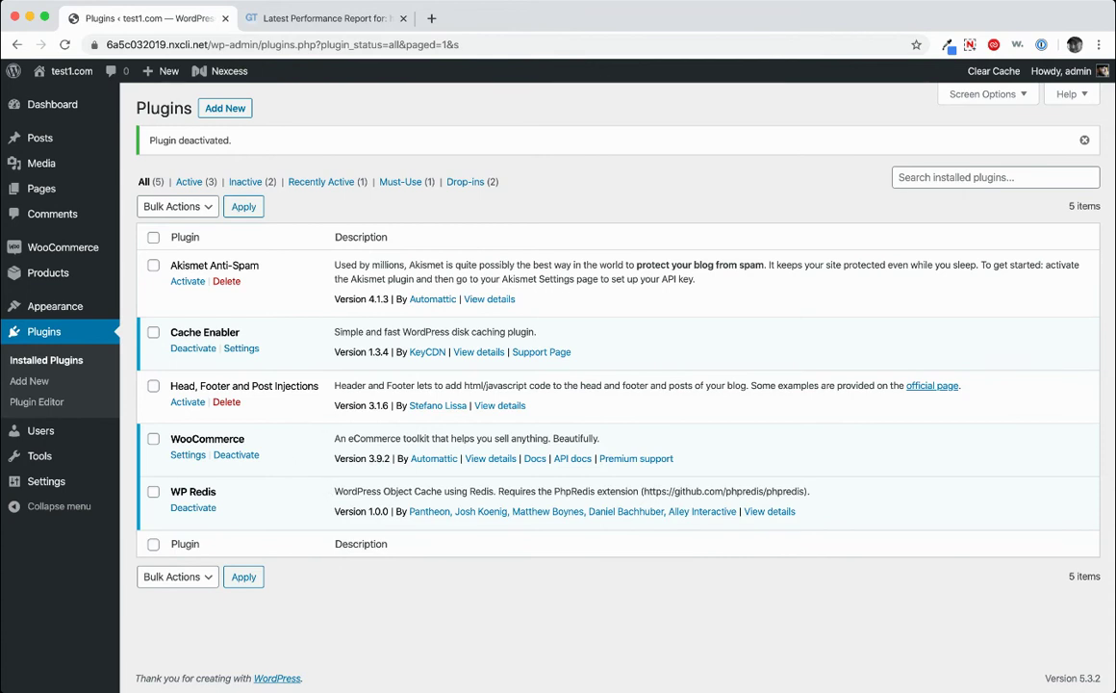
Search new plugins for CAOS, install and activate CAOS | Host Google Analytics Locally, and open its settings.
{"action": "left_click", "coordinate": [224, 108]}
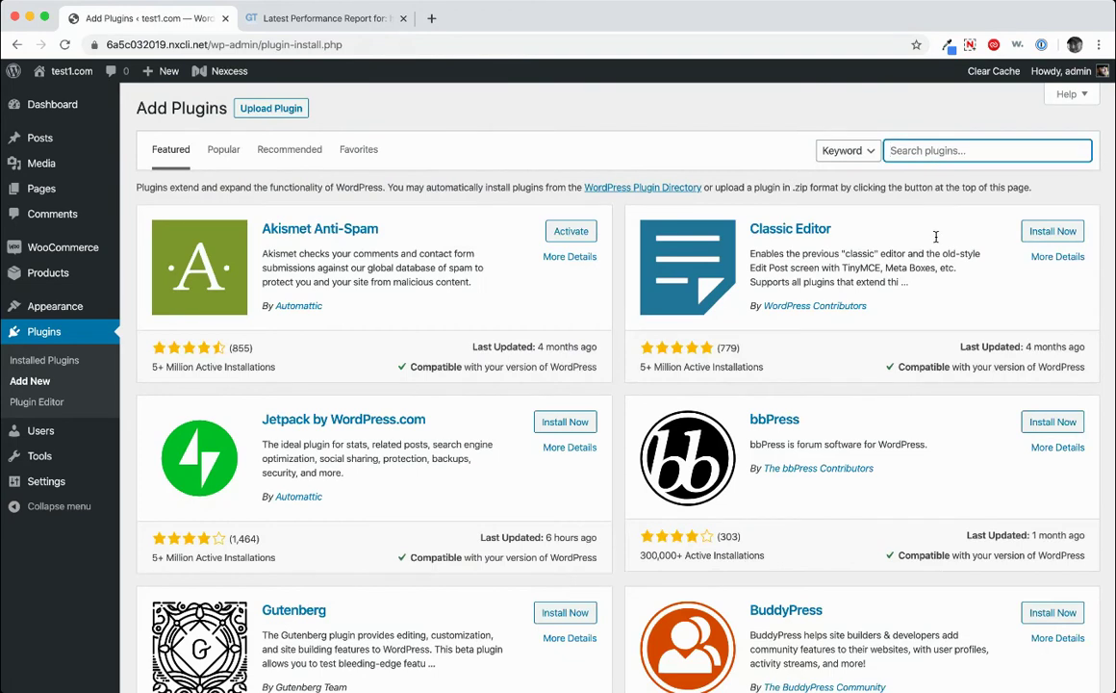
{"action": "type", "text": "CAOS"}
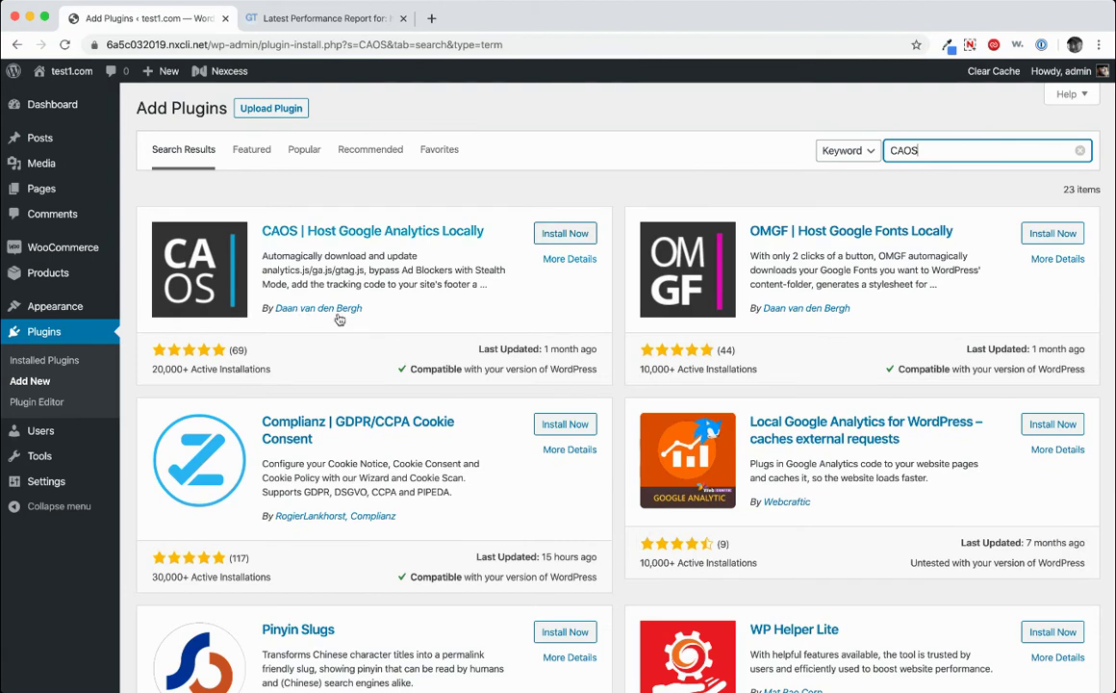
{"action": "left_click", "coordinate": [565, 233]}
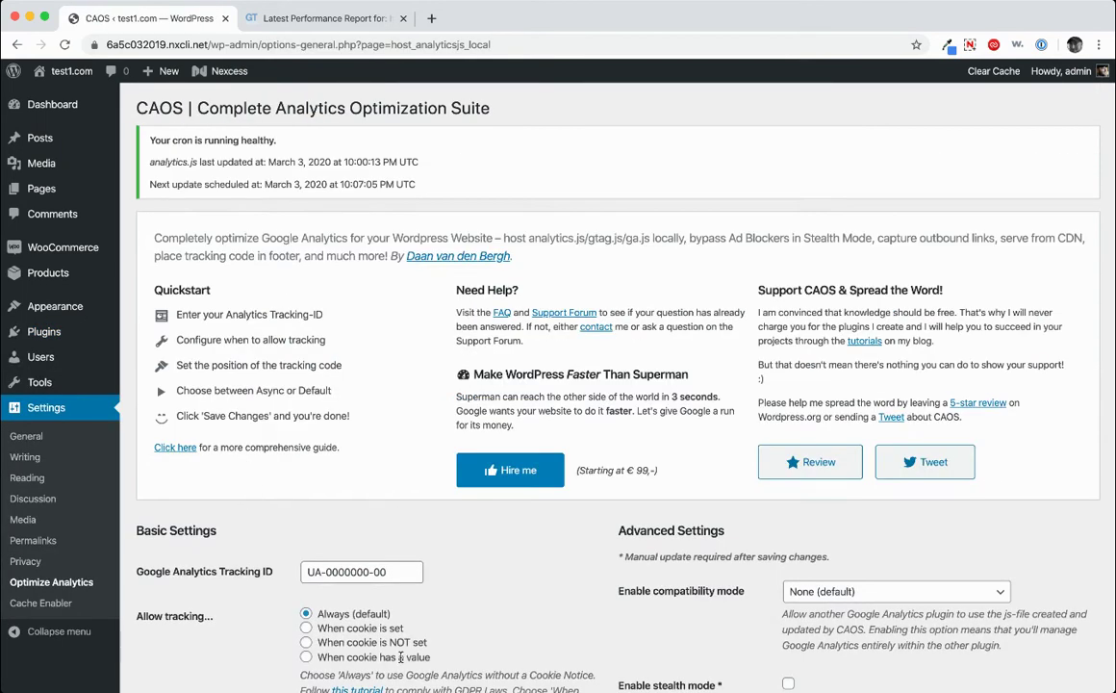
Replace the Google Analytics Tracking ID in the CAOS basic settings with UA-0000000-00.
{"action": "key", "text": "Tab"}
{"action": "key", "text": "ctrl+c"}
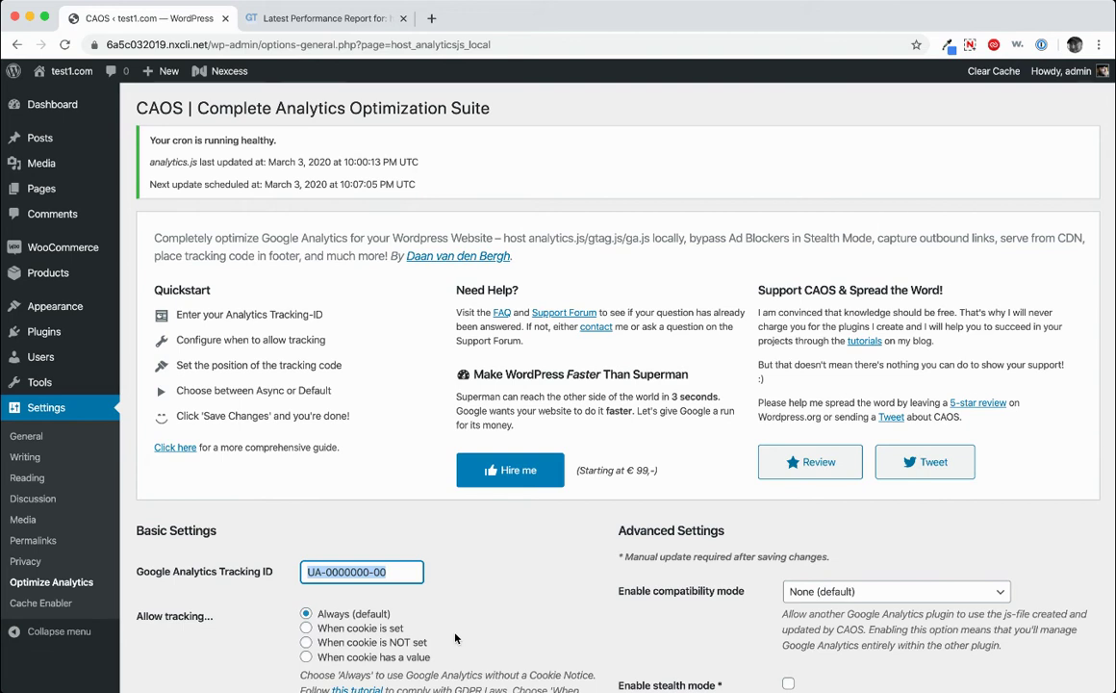
{"action": "key", "text": "BackSpace"}
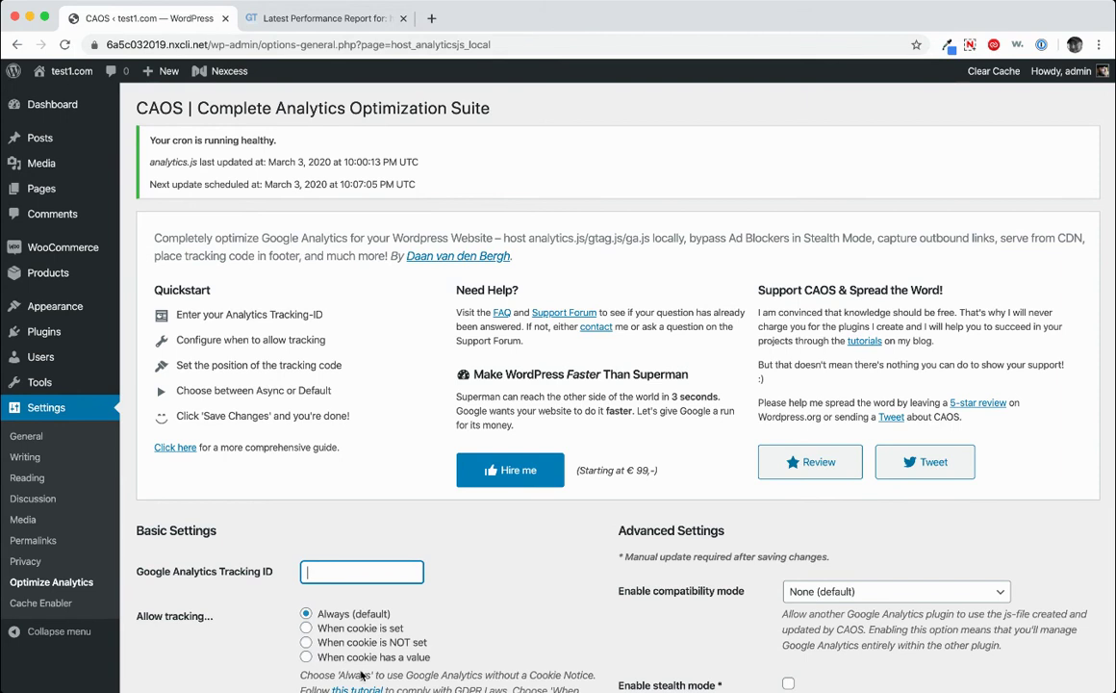
{"action": "key", "text": "ctrl+v"}
Keep tracking always allowed, the asynchronous snippet type and the header position, and save the CAOS settings.
{"action": "scroll", "coordinate": [449, 654], "scroll_direction": "down", "scroll_amount": 3}
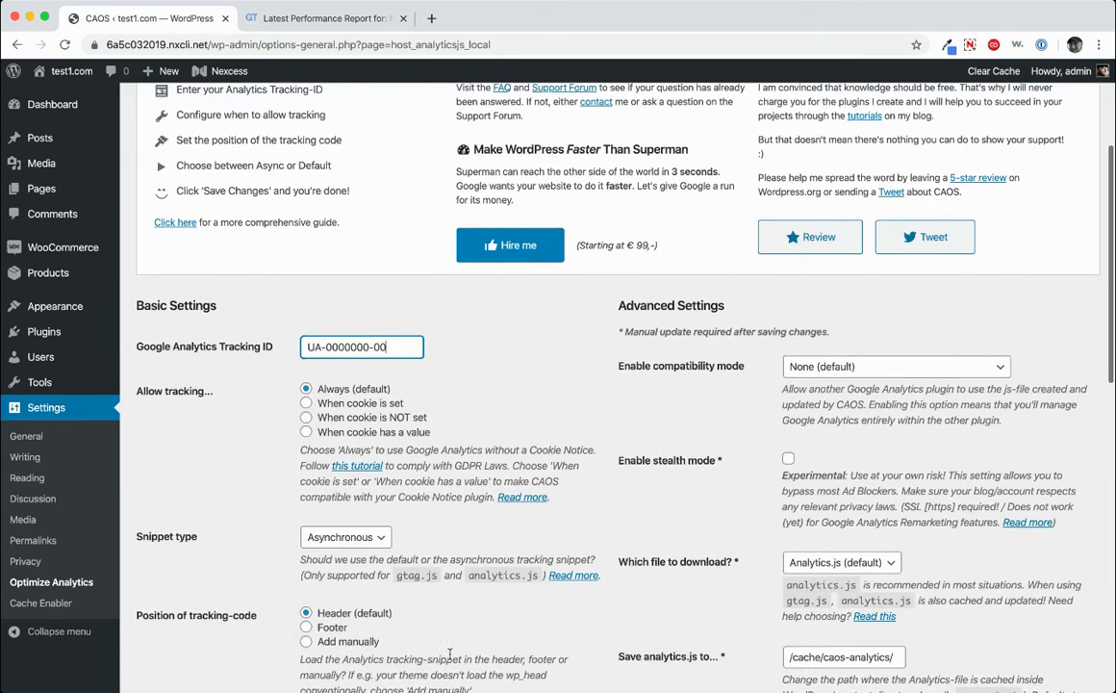
{"action": "scroll", "coordinate": [449, 654], "scroll_direction": "down", "scroll_amount": 1}
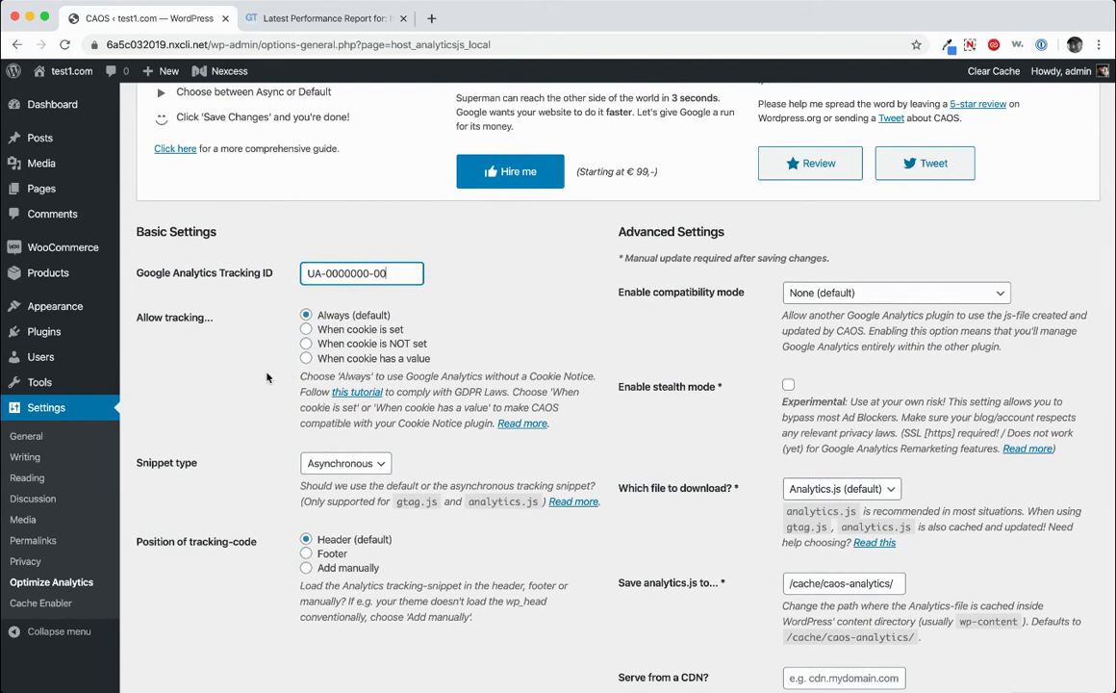
{"action": "scroll", "coordinate": [279, 354], "scroll_direction": "down", "scroll_amount": 1}
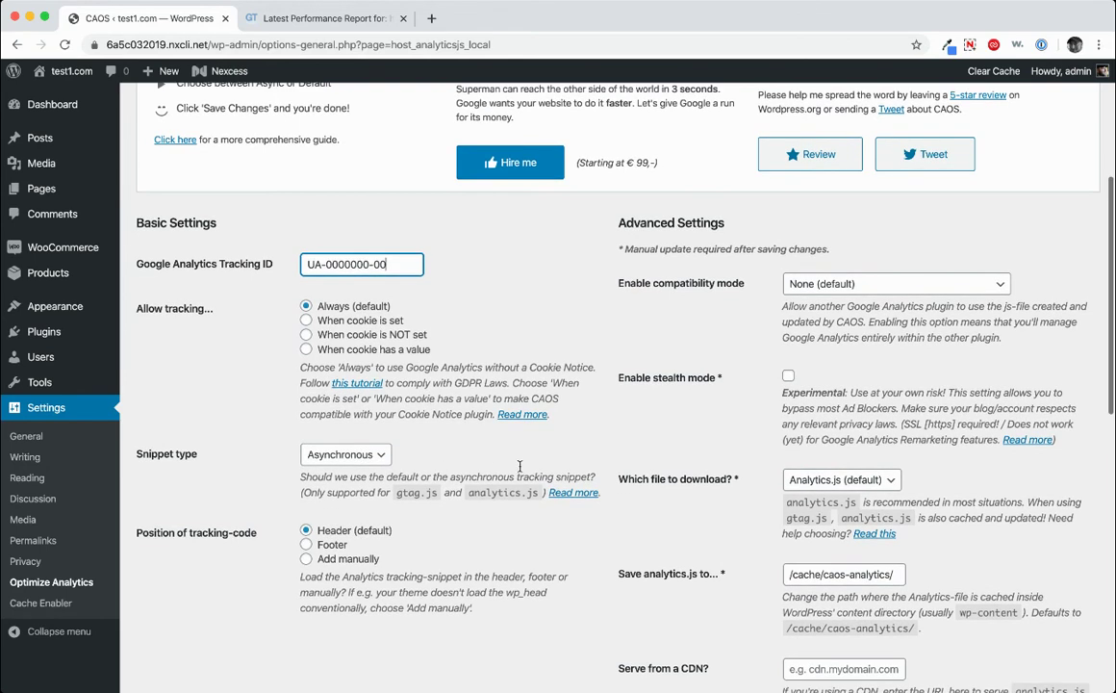
{"action": "key", "text": "Tab"}
{"action": "key", "text": "Tab"}
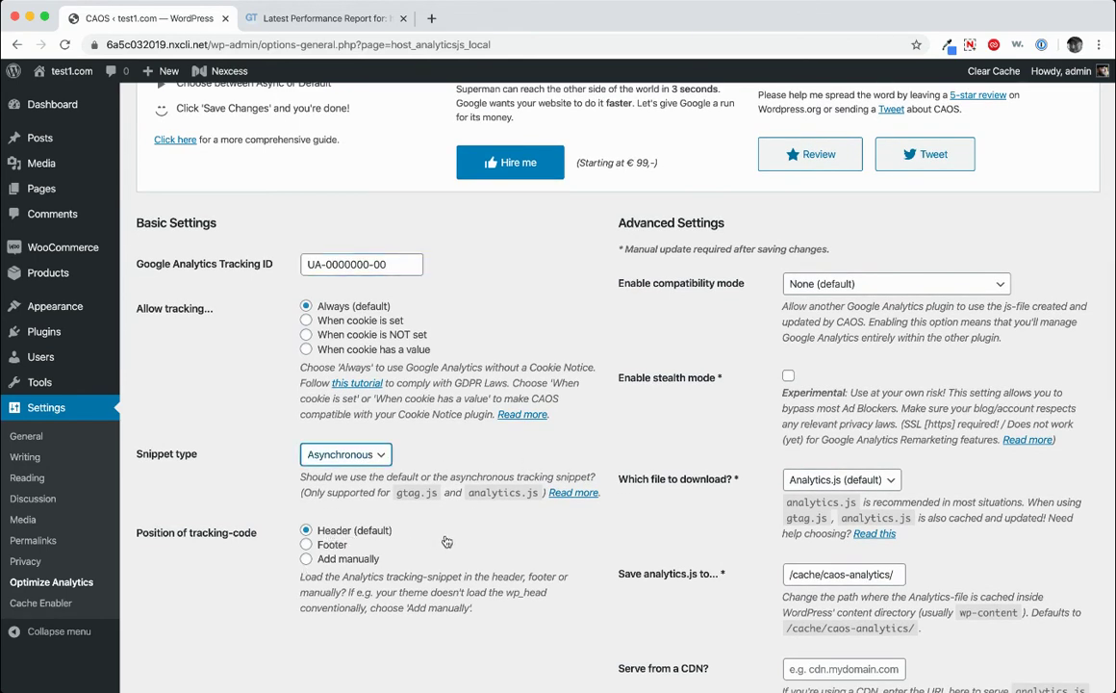
{"action": "scroll", "coordinate": [445, 541], "scroll_direction": "down", "scroll_amount": 4}
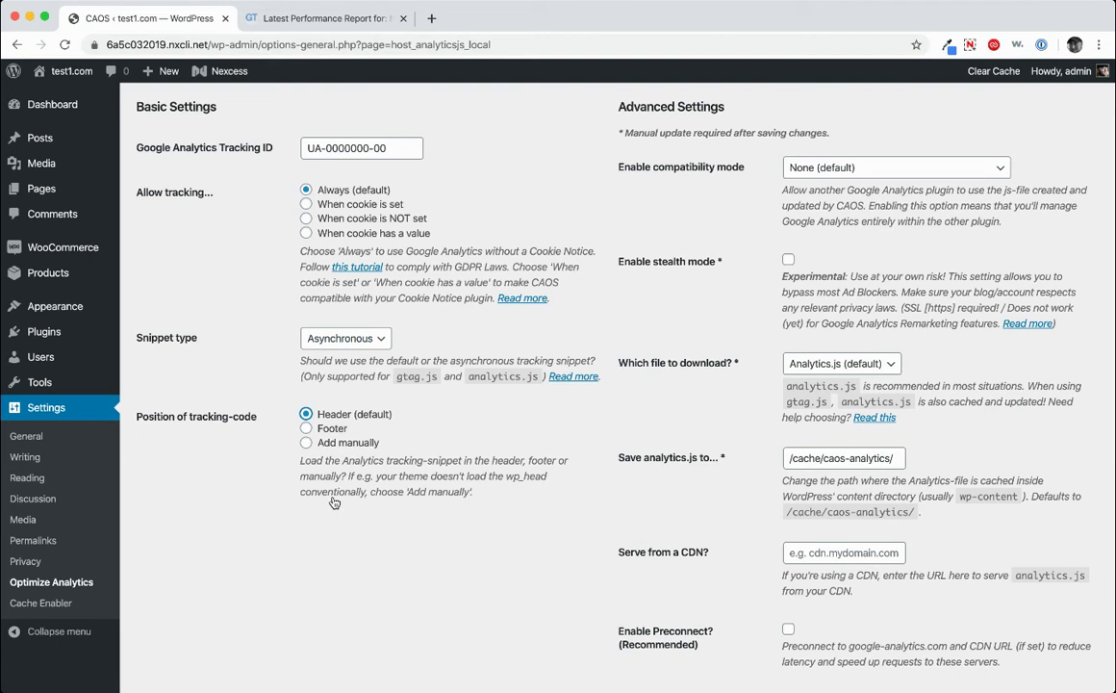
{"action": "scroll", "coordinate": [471, 535], "scroll_direction": "down", "scroll_amount": 10}
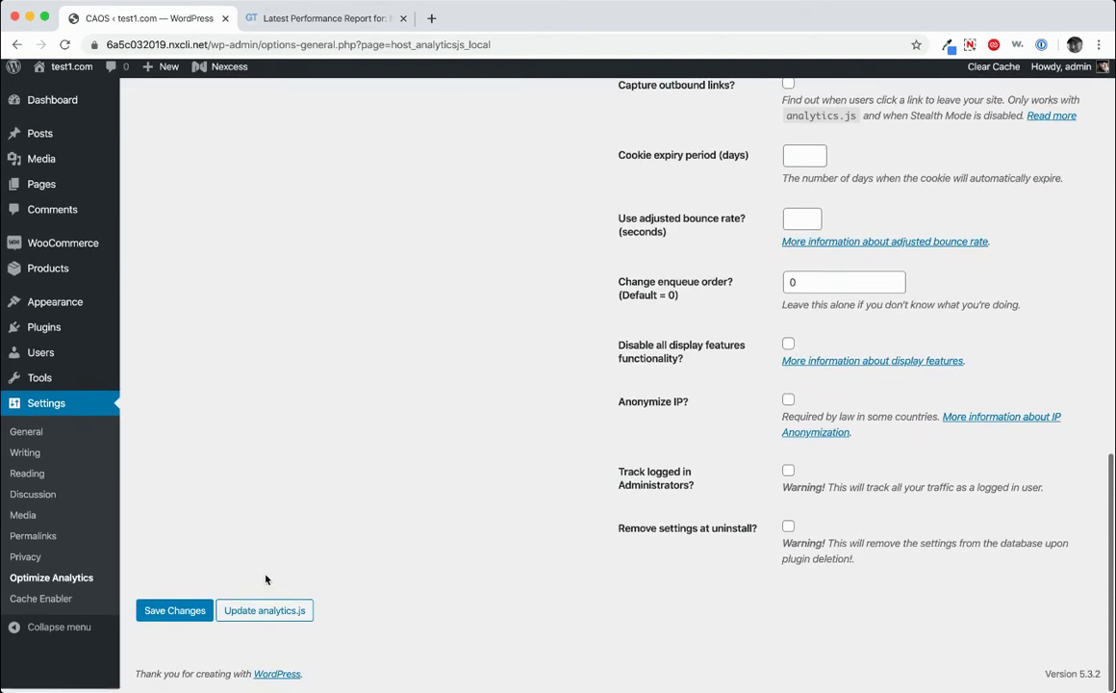
{"action": "left_click", "coordinate": [174, 614]}
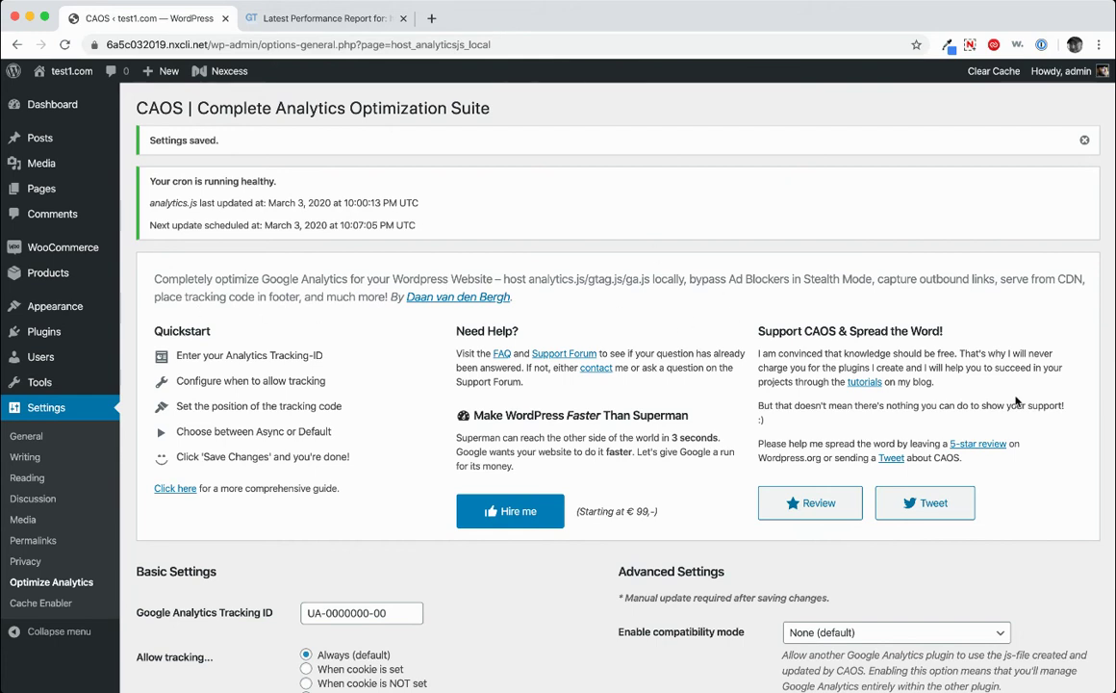
Review the CAOS basic and advanced settings, leaving compatibility mode at None, and clear the site cache.
{"action": "scroll", "coordinate": [944, 356], "scroll_direction": "down", "scroll_amount": 5}
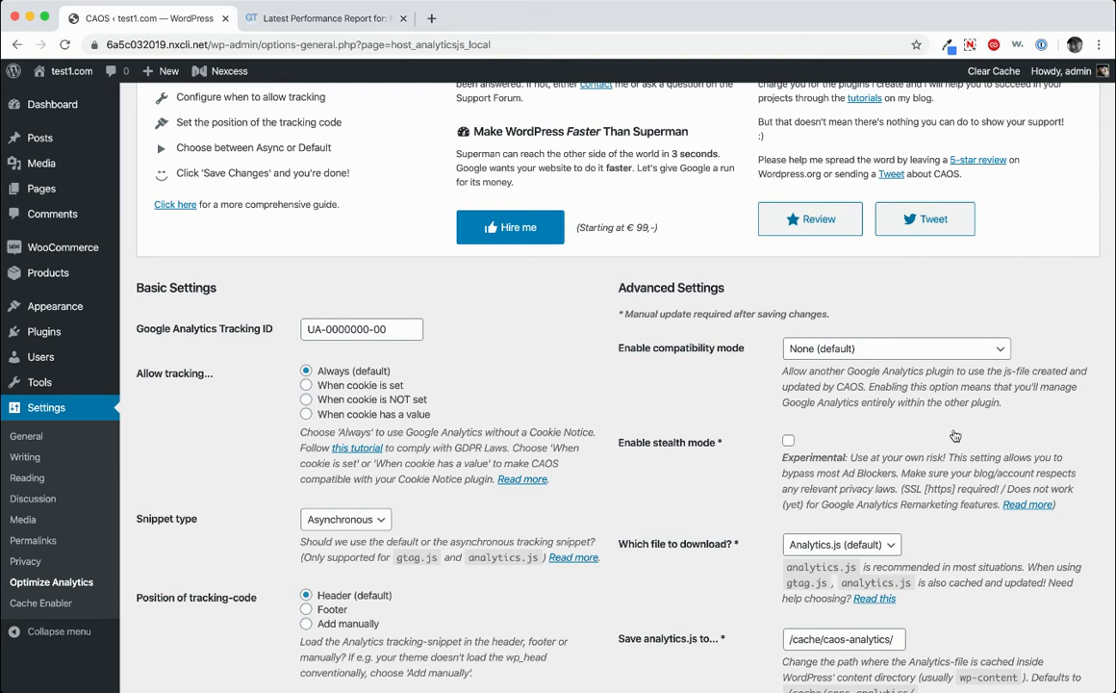
{"action": "key", "text": "Tab"}
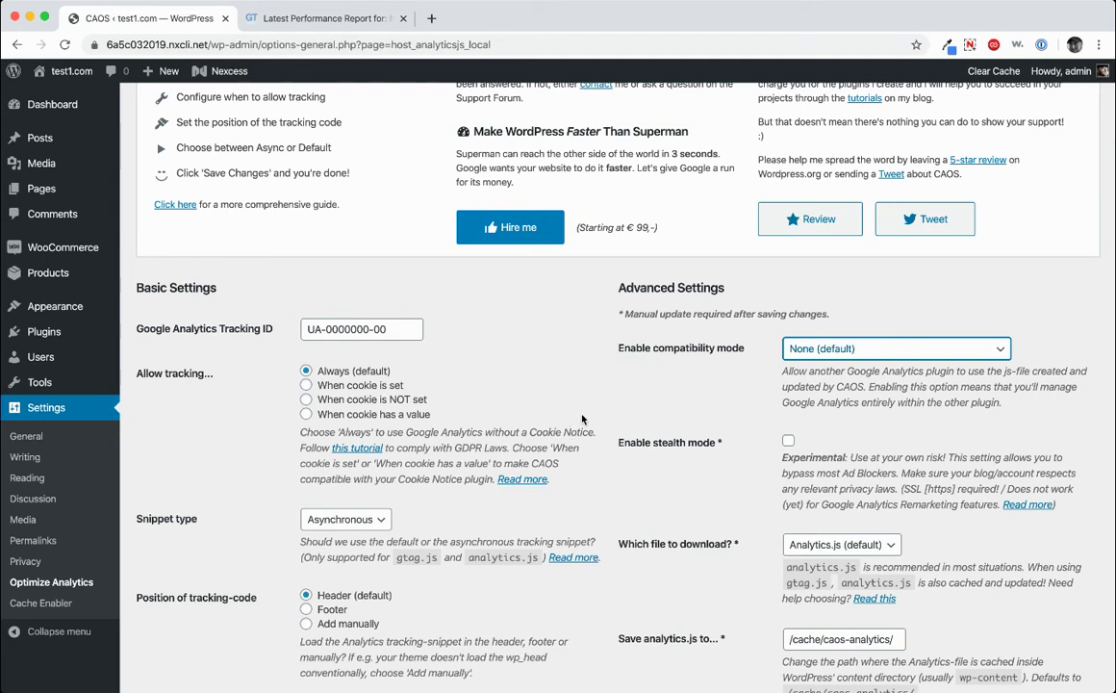
{"action": "scroll", "coordinate": [542, 416], "scroll_direction": "down", "scroll_amount": 1}
{"action": "scroll", "coordinate": [539, 416], "scroll_direction": "down", "scroll_amount": 10}
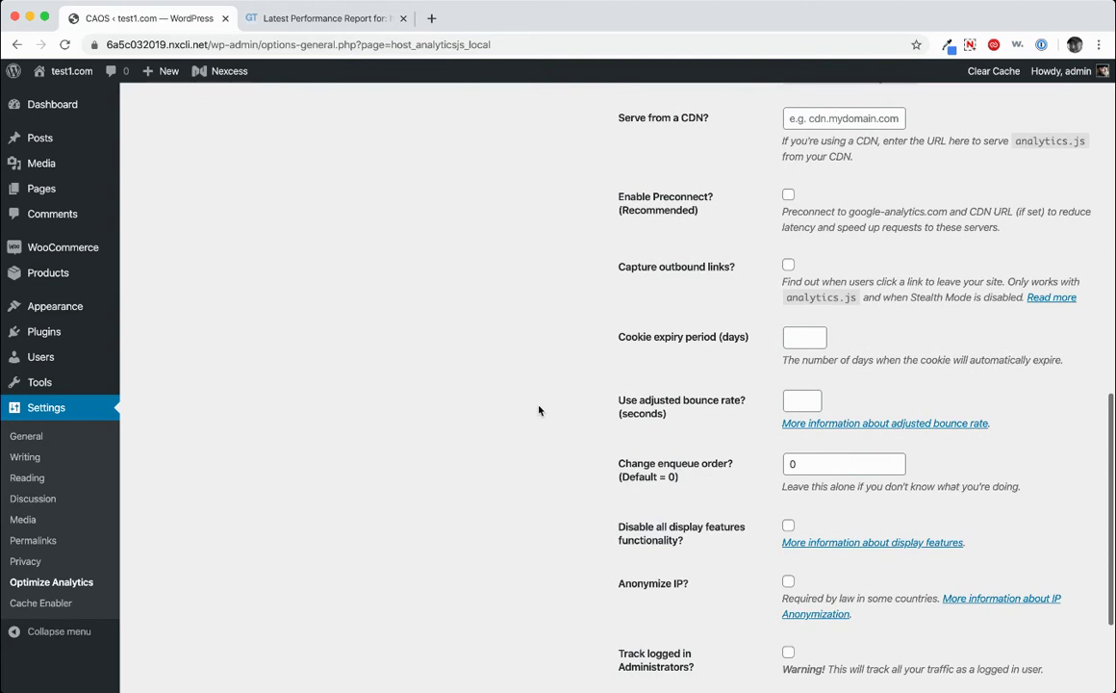
{"action": "scroll", "coordinate": [539, 411], "scroll_direction": "up", "scroll_amount": 15}
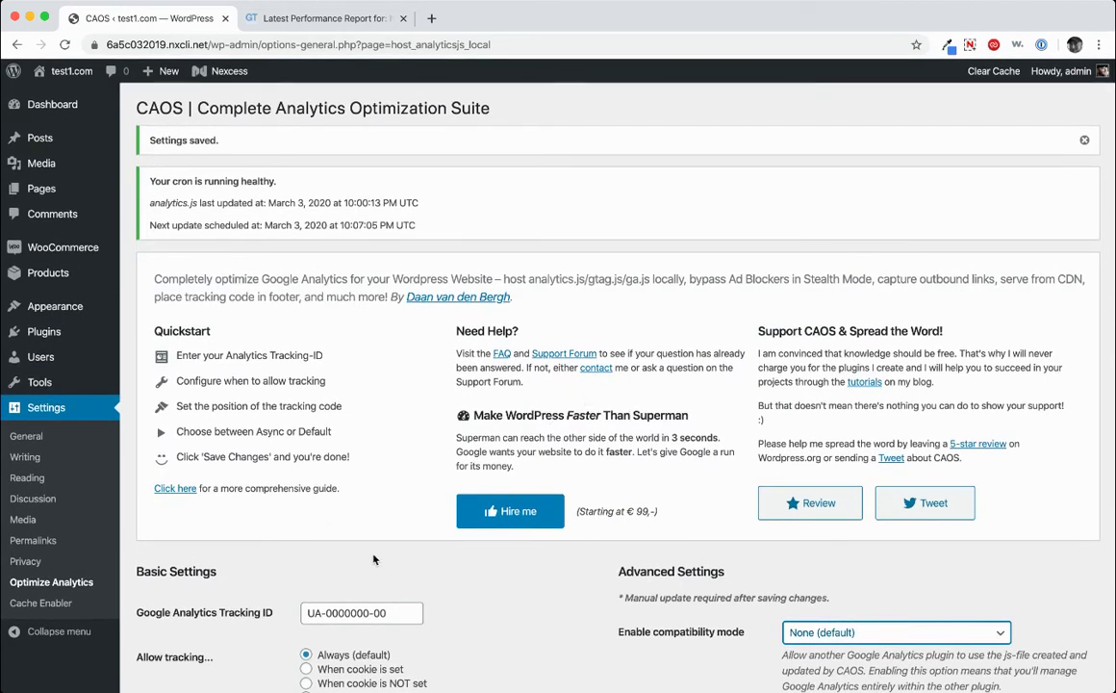
{"action": "scroll", "coordinate": [337, 500], "scroll_direction": "down", "scroll_amount": 6}
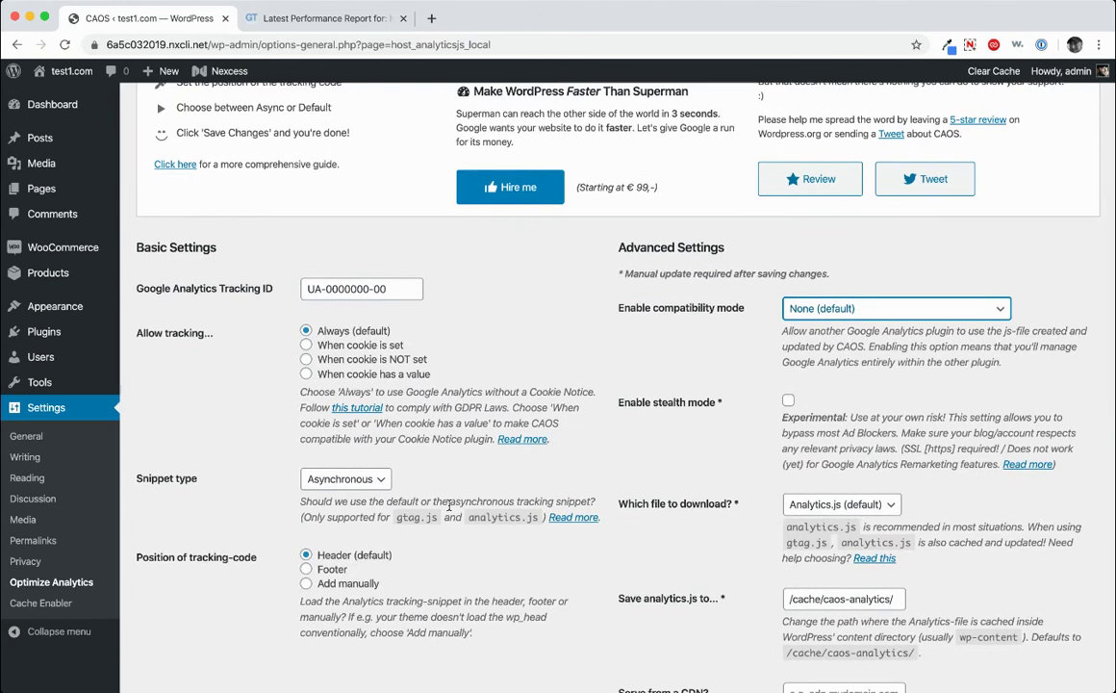
{"action": "scroll", "coordinate": [524, 382], "scroll_direction": "up", "scroll_amount": 6}
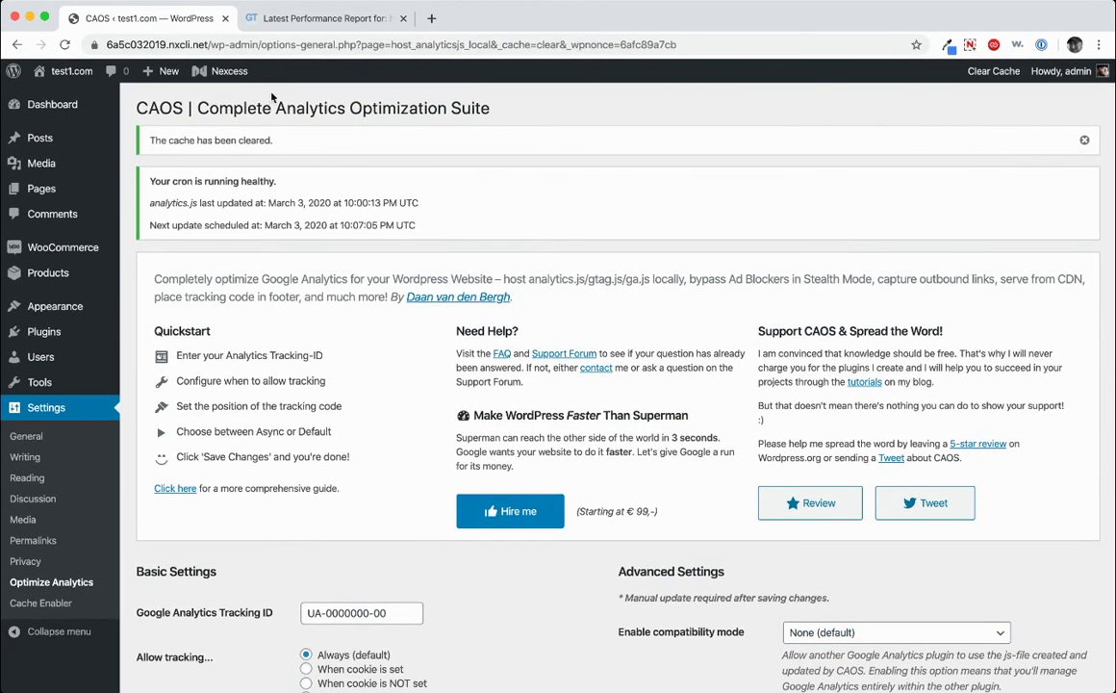
Switch to the GTmetrix report and re-test the site's performance.
{"action": "key", "text": "ctrl+Tab"}
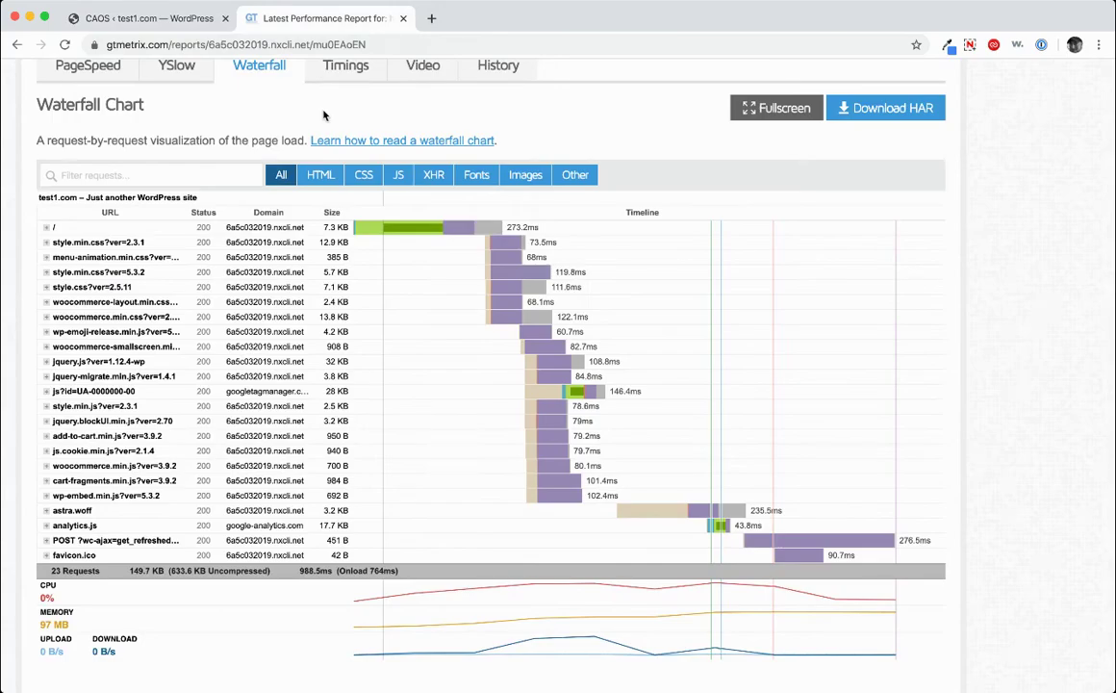
{"action": "scroll", "coordinate": [779, 249], "scroll_direction": "up", "scroll_amount": 5}
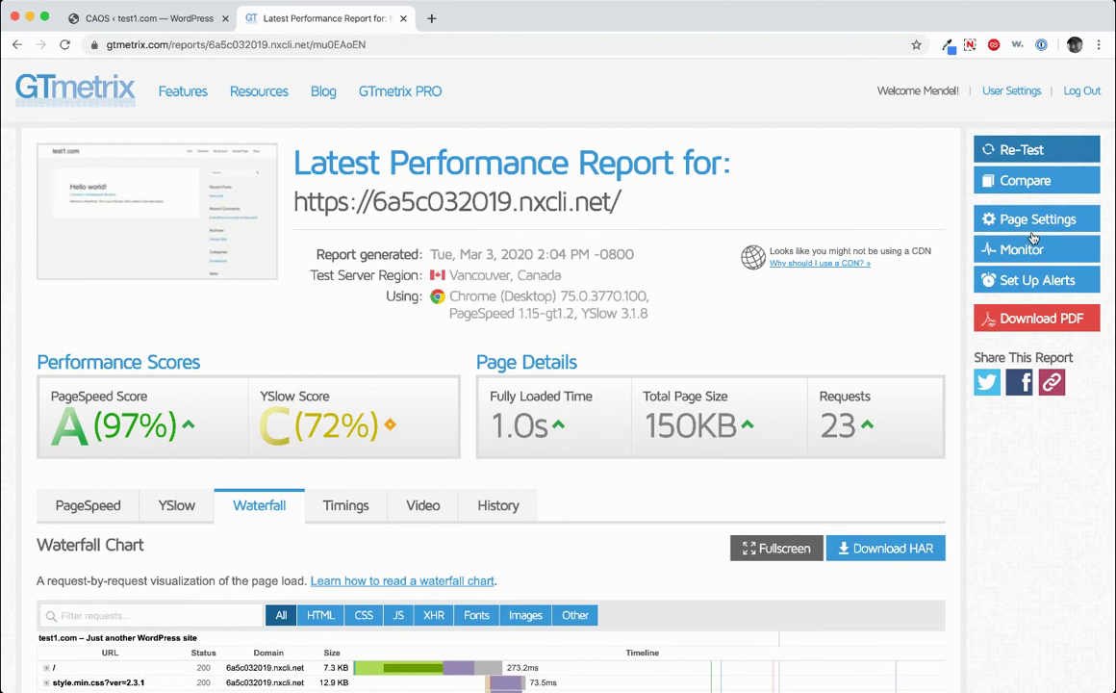
{"action": "left_click", "coordinate": [1058, 223]}
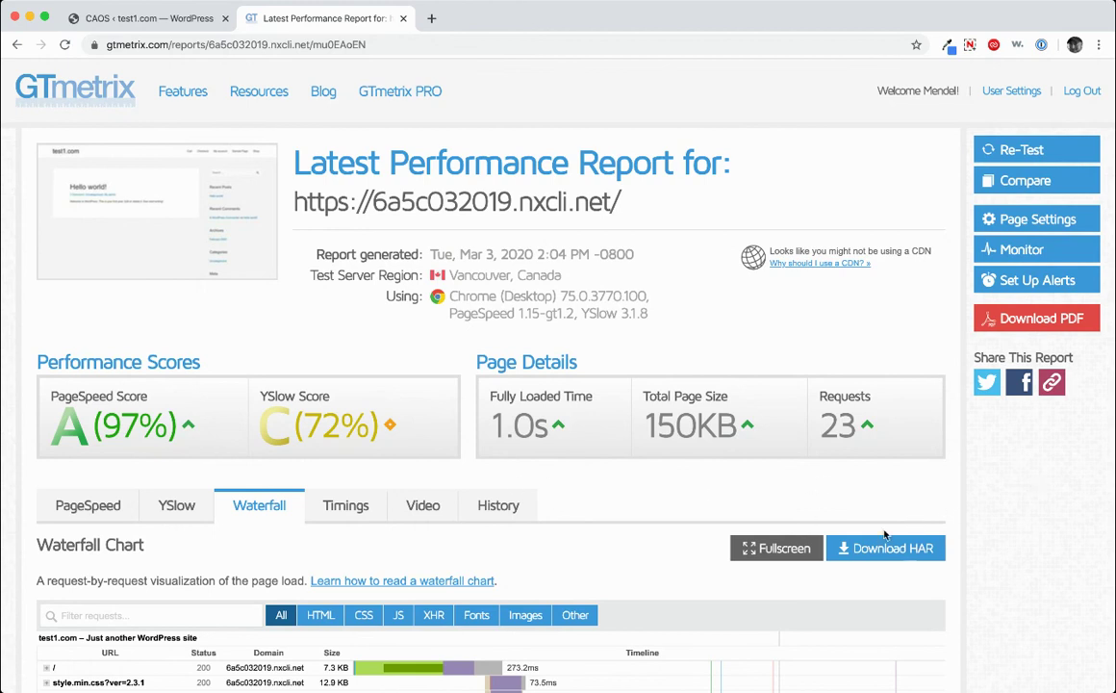
{"action": "scroll", "coordinate": [925, 536], "scroll_direction": "down", "scroll_amount": 5}
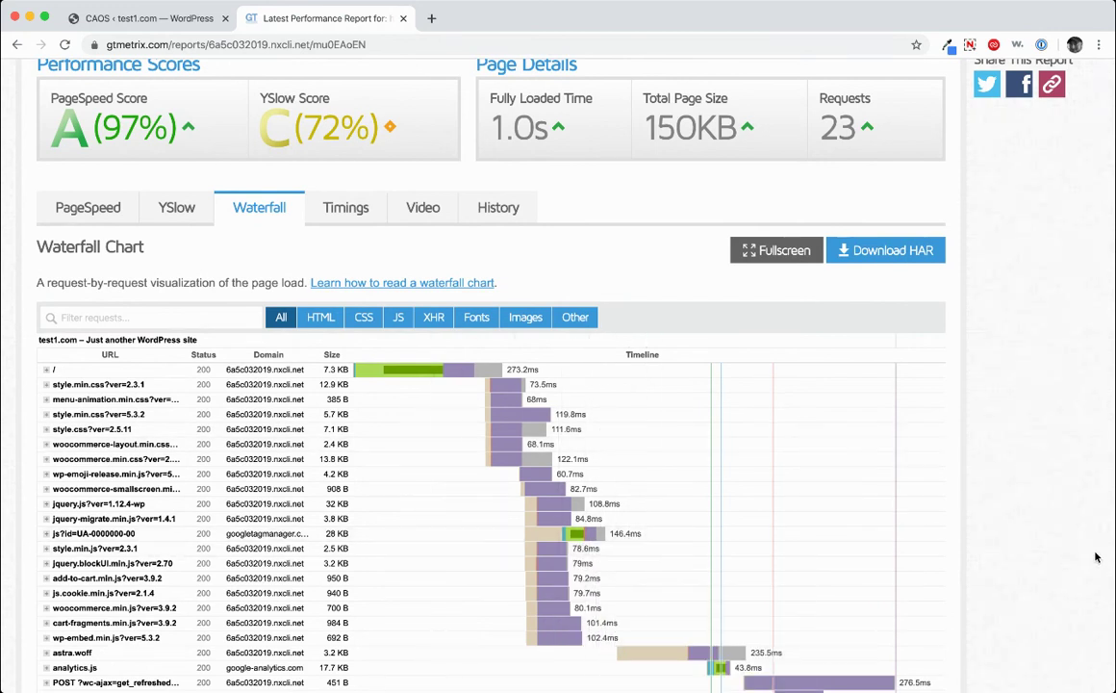
{"action": "scroll", "coordinate": [1085, 551], "scroll_direction": "up", "scroll_amount": 1}
{"action": "scroll", "coordinate": [1085, 551], "scroll_direction": "up", "scroll_amount": 5}
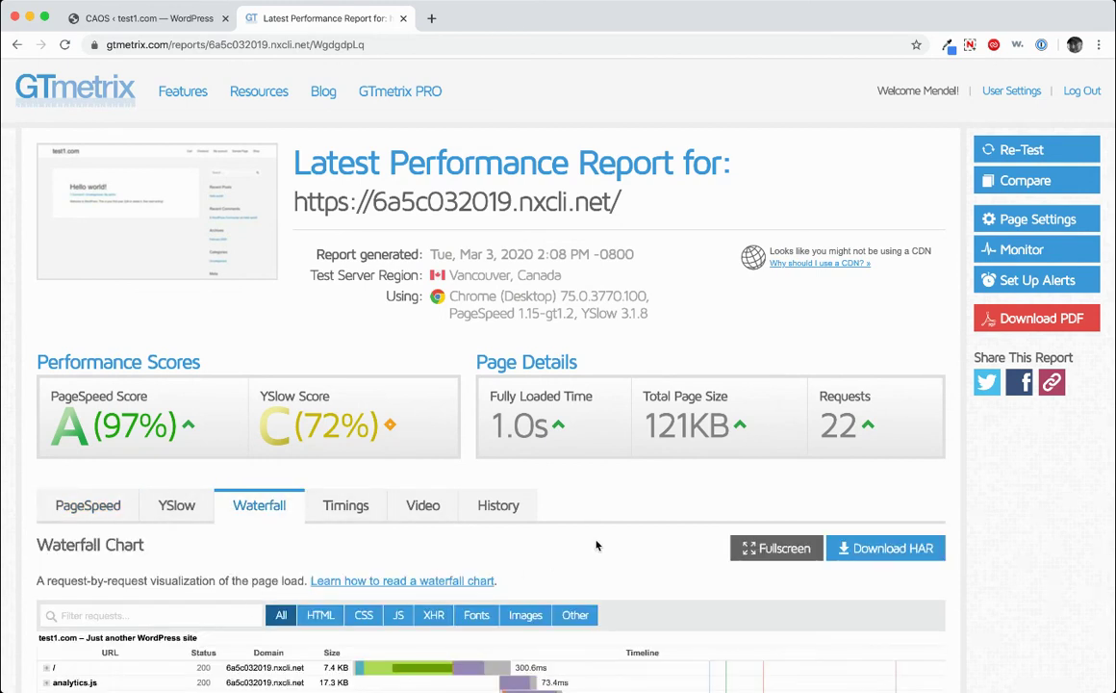
Examine the new report's waterfall chart to check which domain serves analytics.js and how long it takes to load.
{"action": "scroll", "coordinate": [597, 545], "scroll_direction": "down", "scroll_amount": 5}
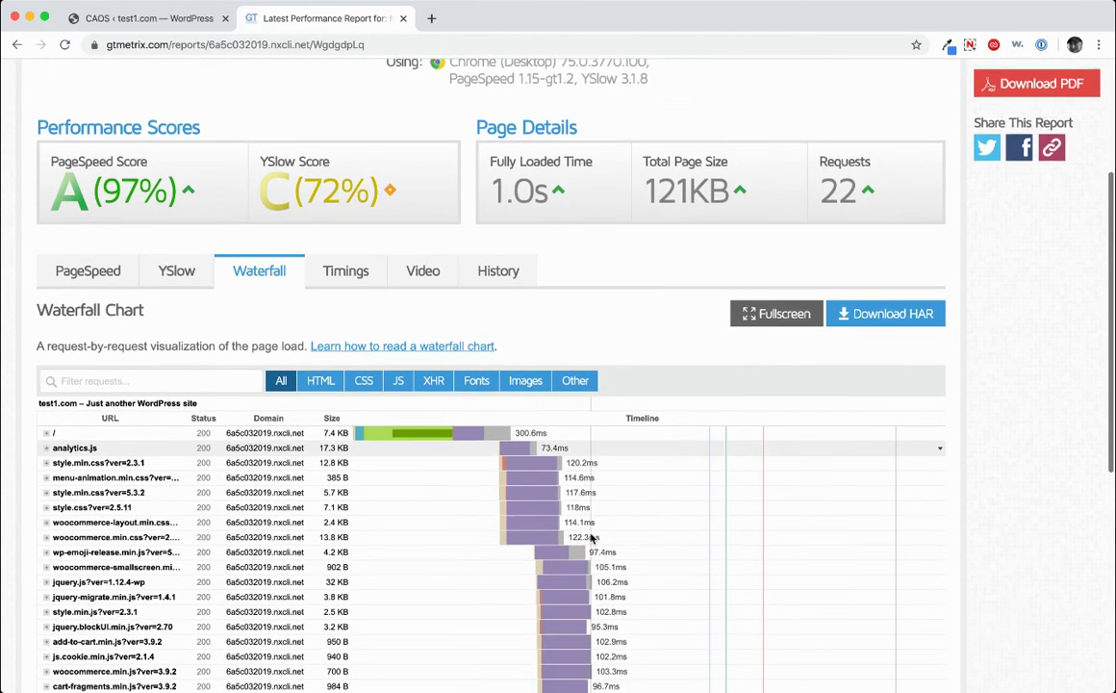
{"action": "scroll", "coordinate": [592, 539], "scroll_direction": "down", "scroll_amount": 1}
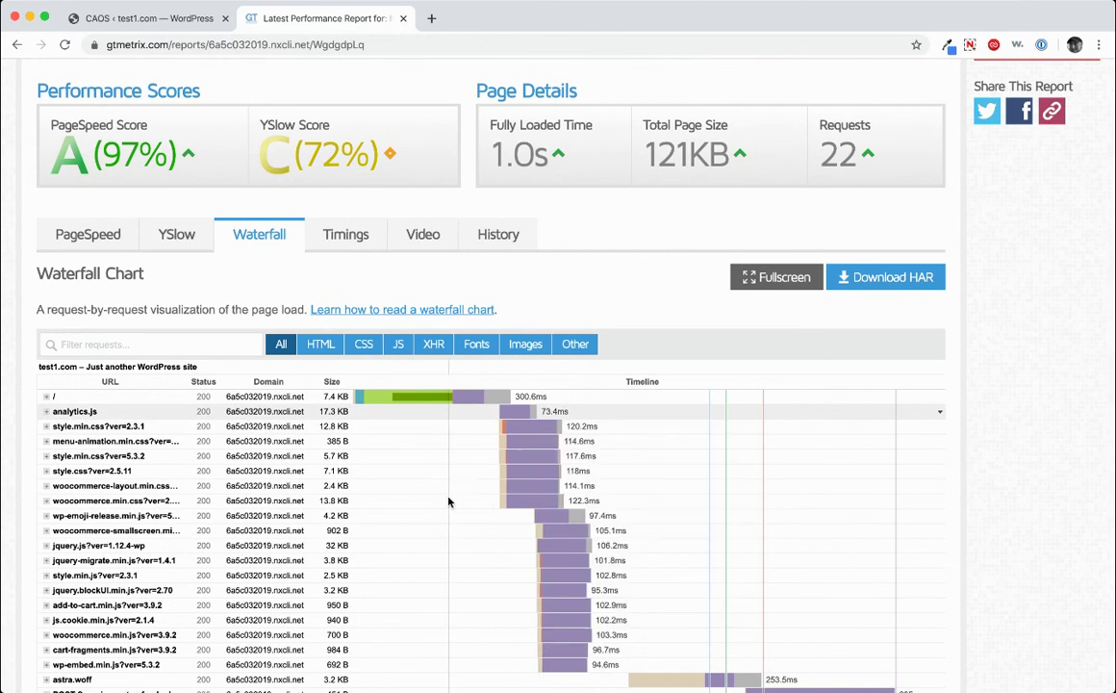
{"action": "mouse_move", "coordinate": [655, 499]}
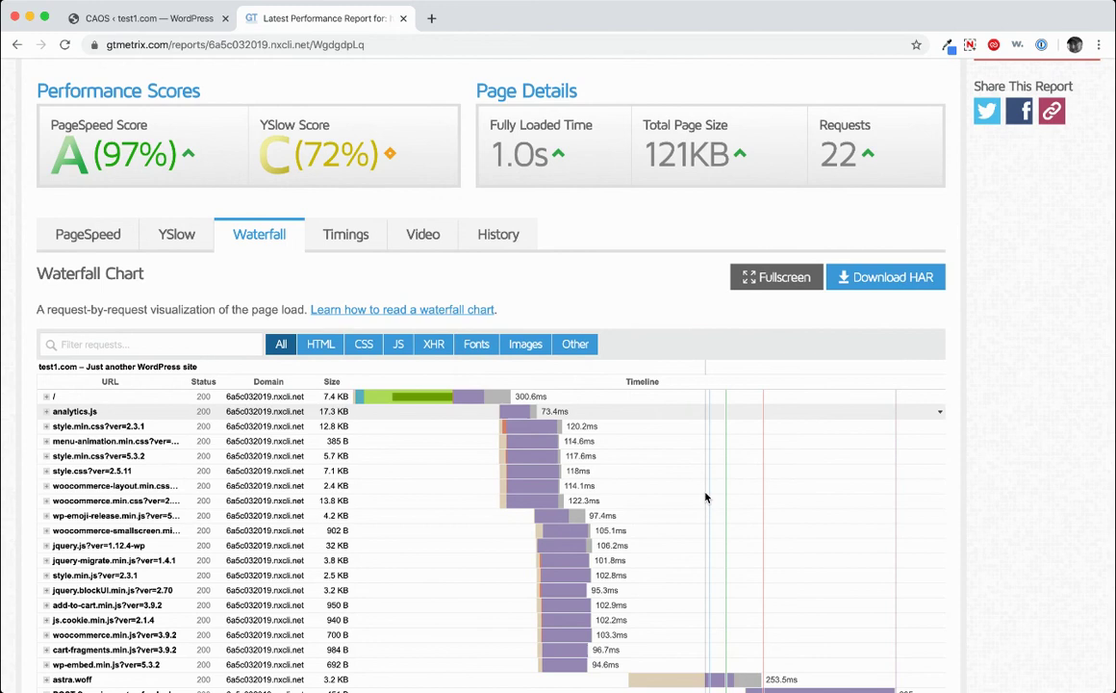
{"action": "mouse_move", "coordinate": [525, 501]}
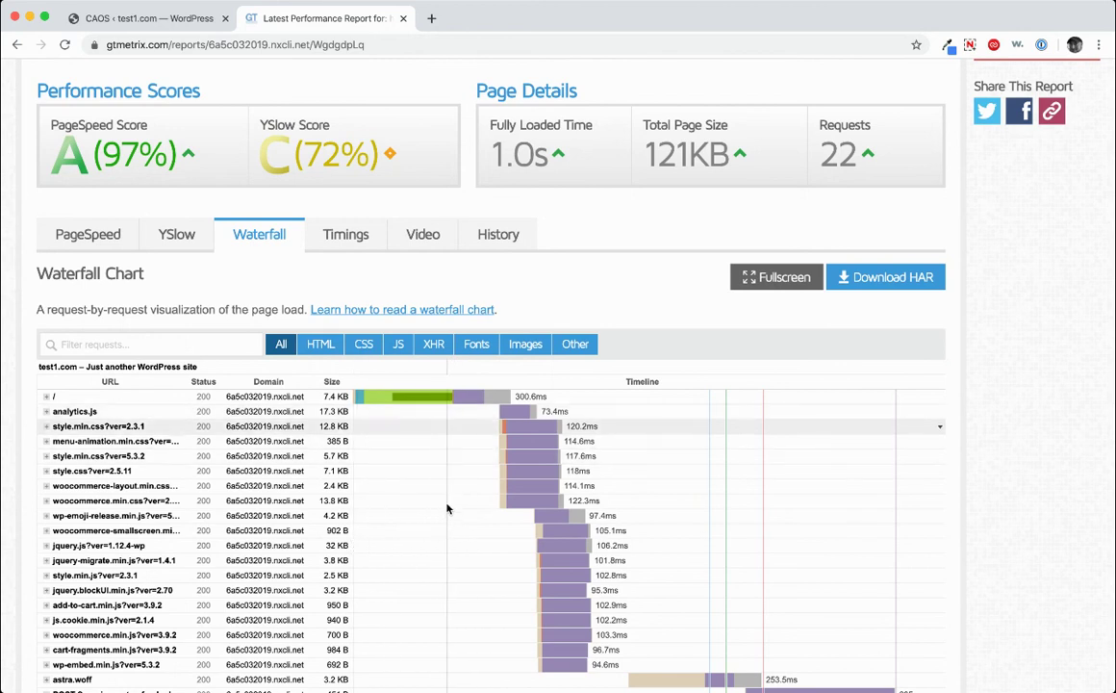
{"action": "mouse_move", "coordinate": [412, 491]}
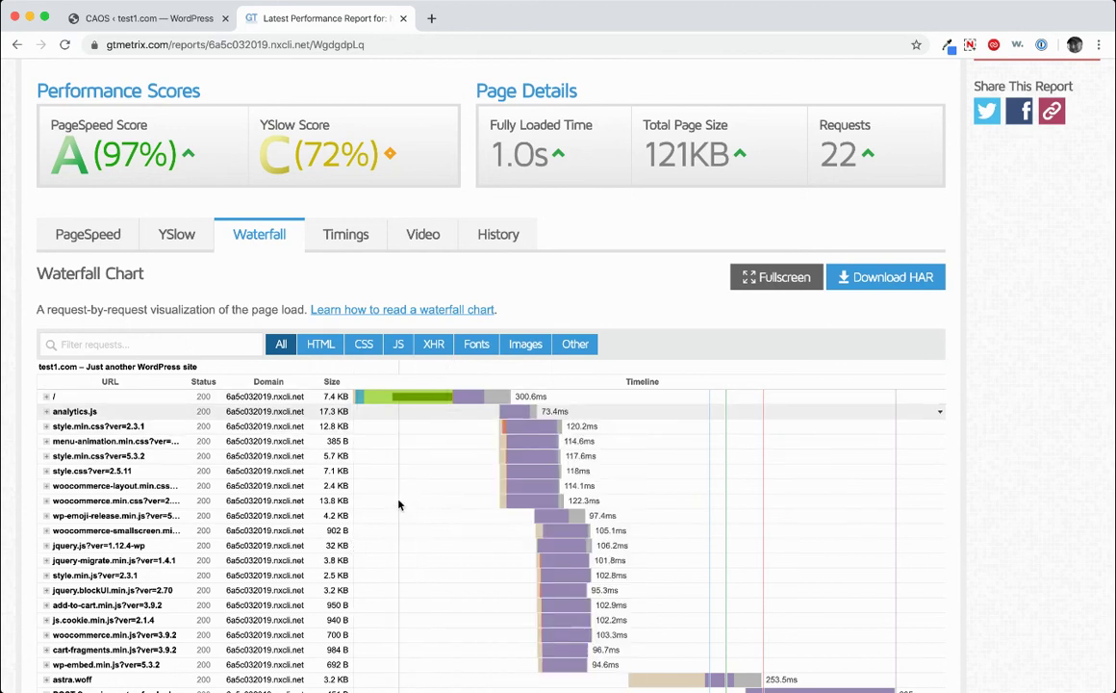